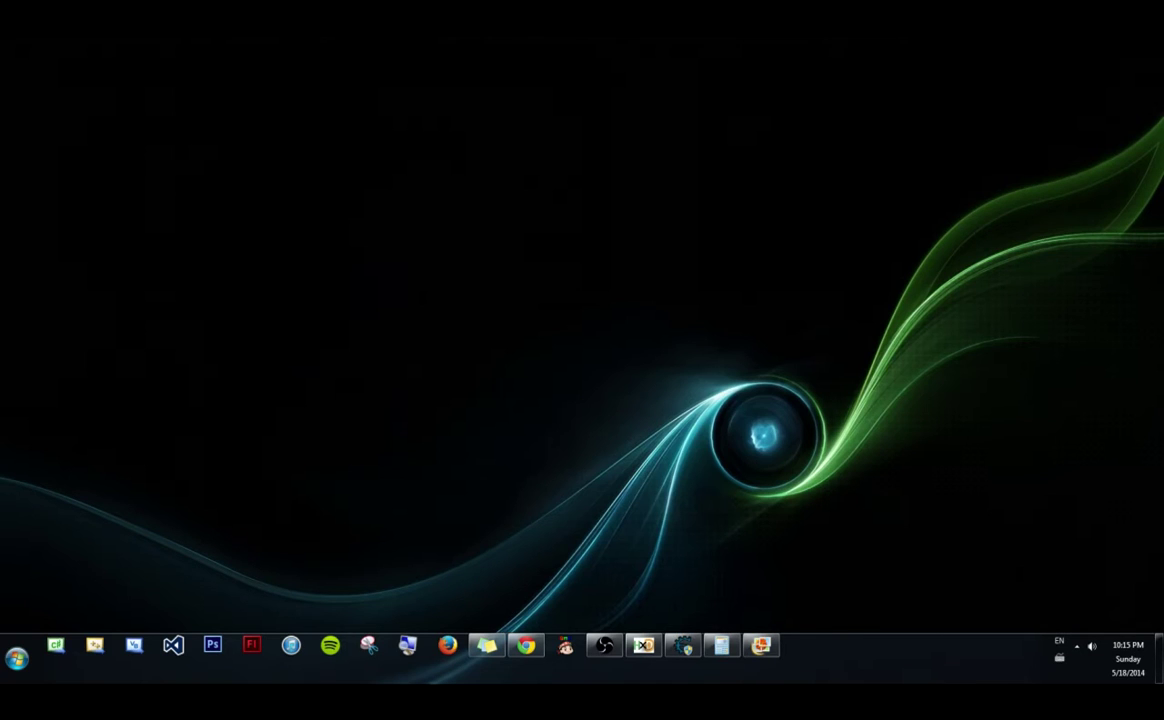
Step: Restore the Cheat Engine 6.3 window and the cheatengine.org browser window beside it
click(683, 645)
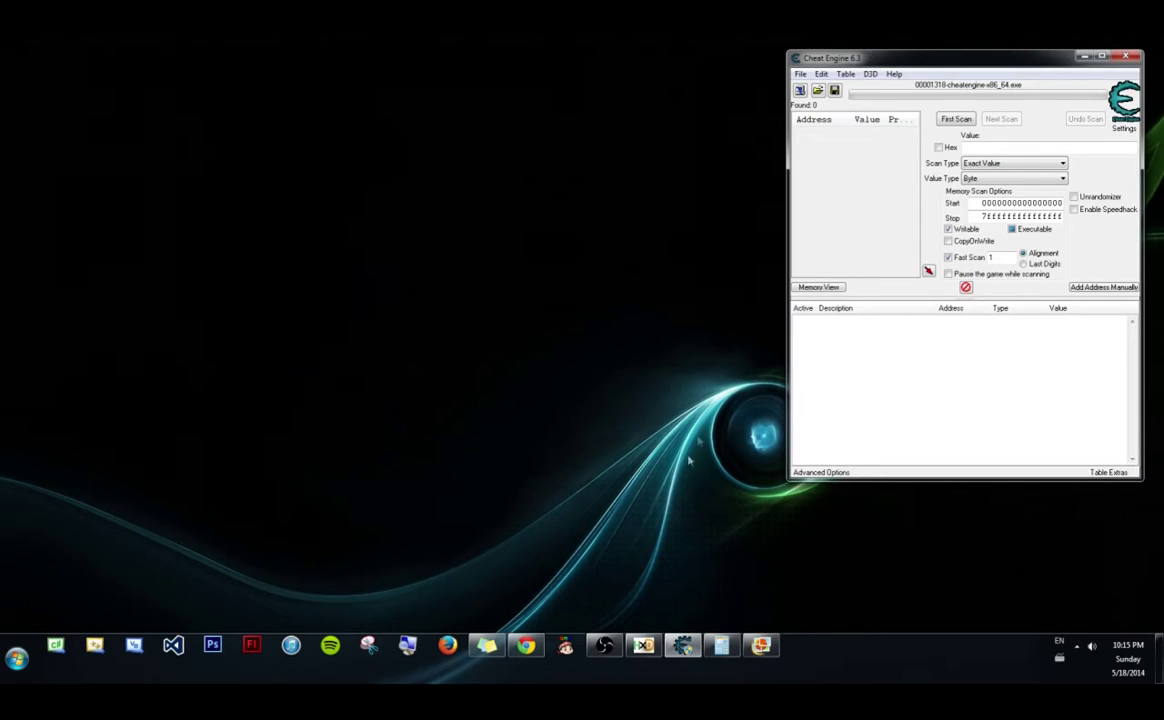
mouse_move(526, 645)
click(475, 580)
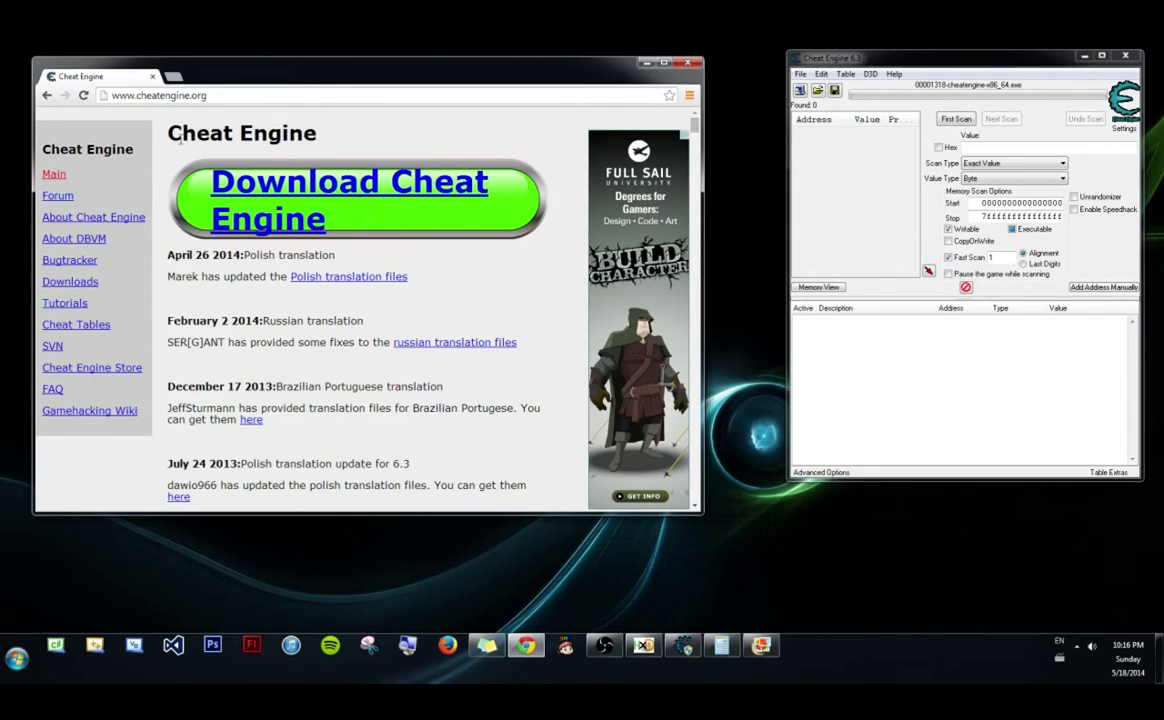
Step: Minimize the Chrome window showing cheatengine.org
click(645, 65)
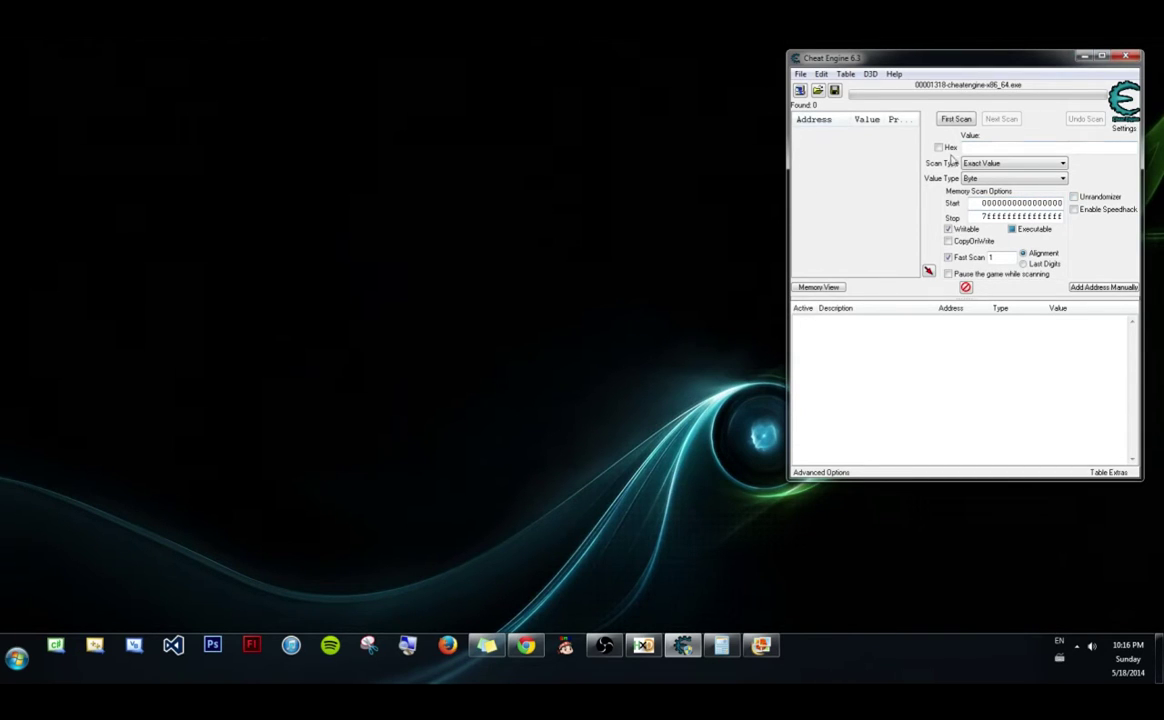
Step: Open and close the Value Type list, still on Byte, then reopen it with the Data Types chart alongside
click(975, 178)
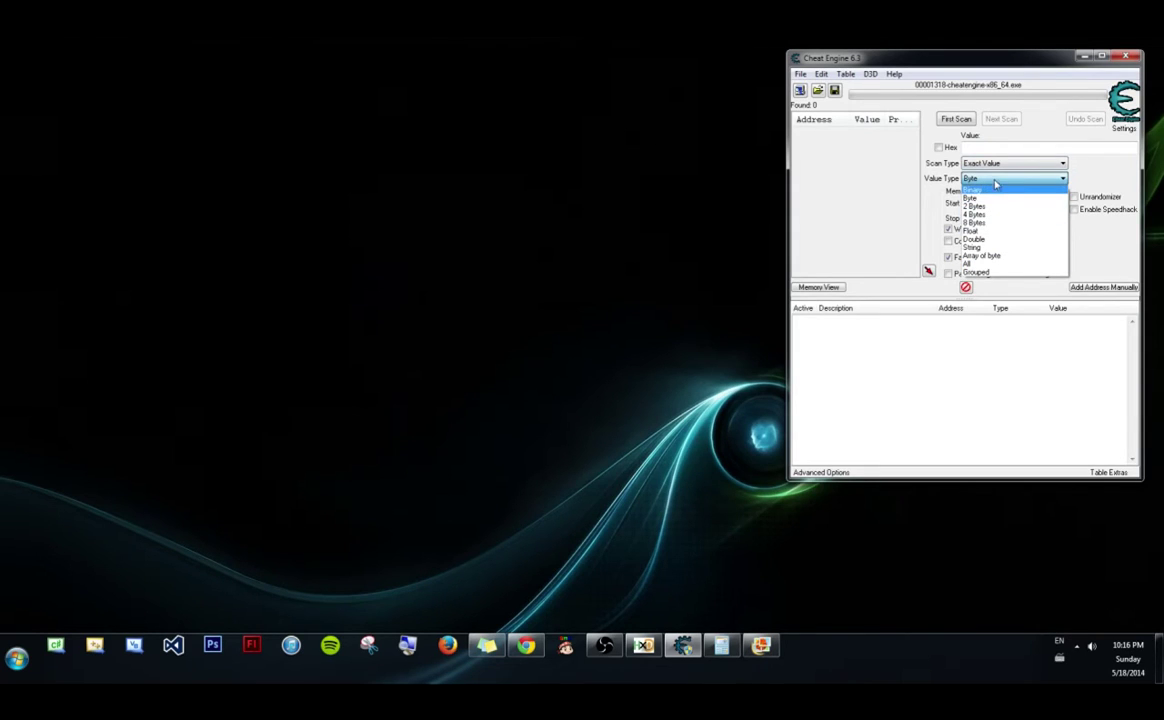
click(995, 180)
click(997, 180)
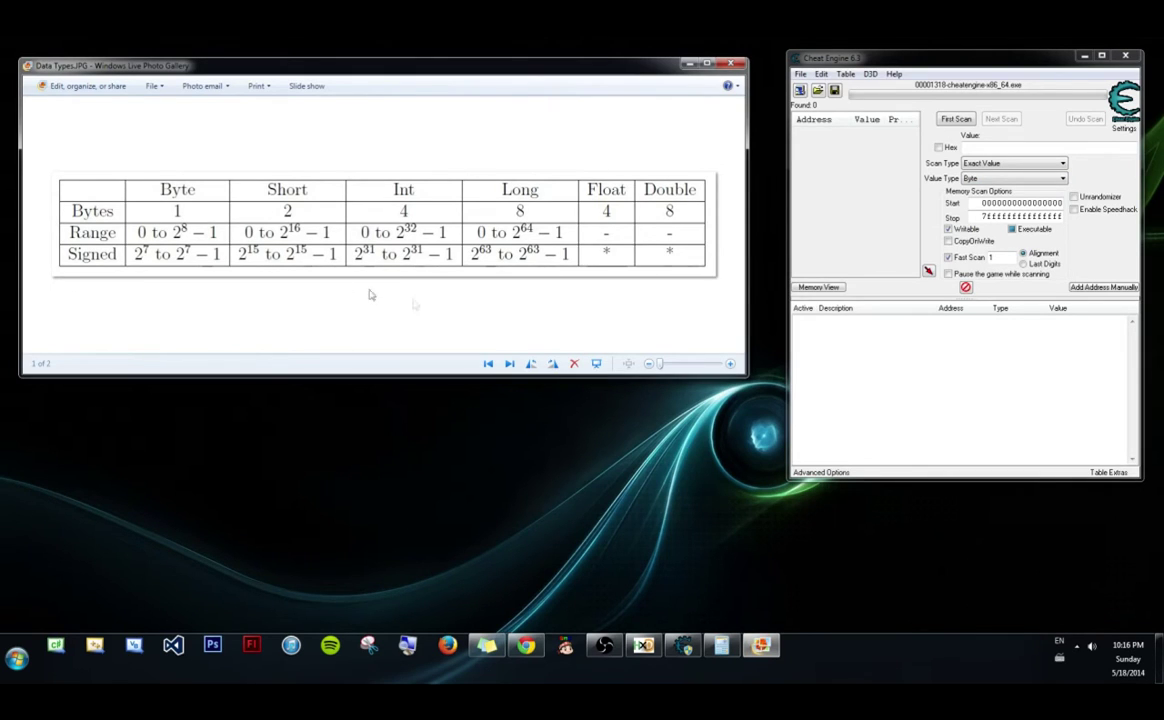
click(993, 182)
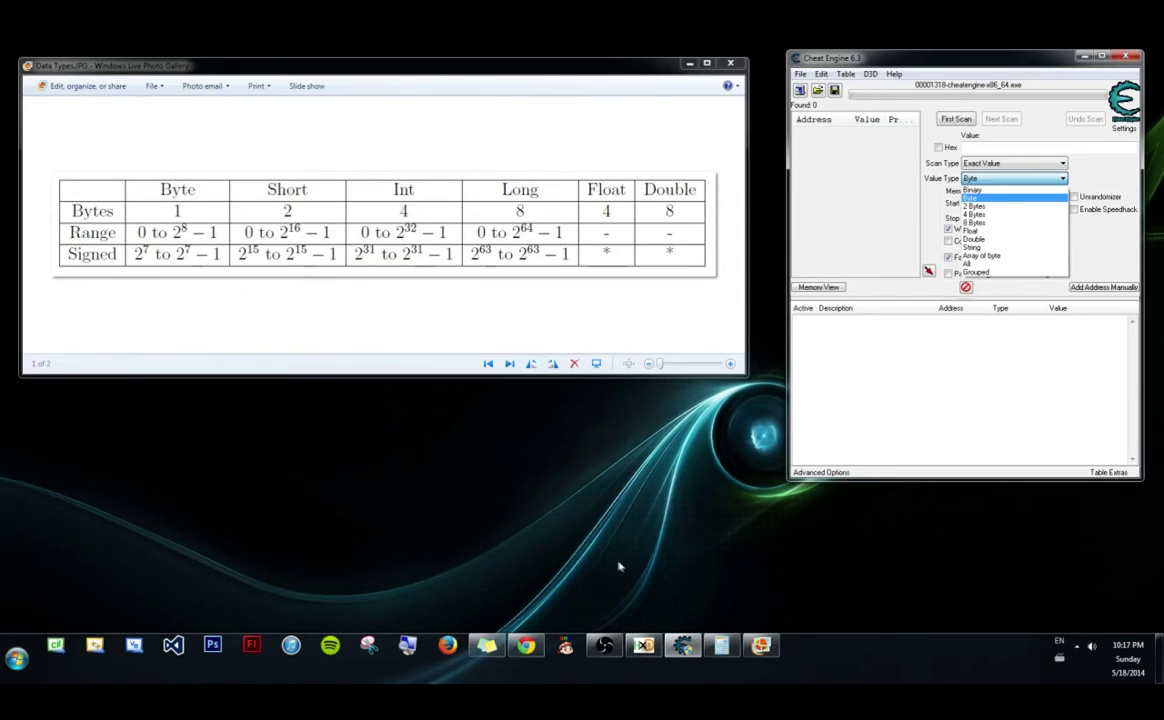
Step: Launch Windows Calculator from the taskbar
click(643, 645)
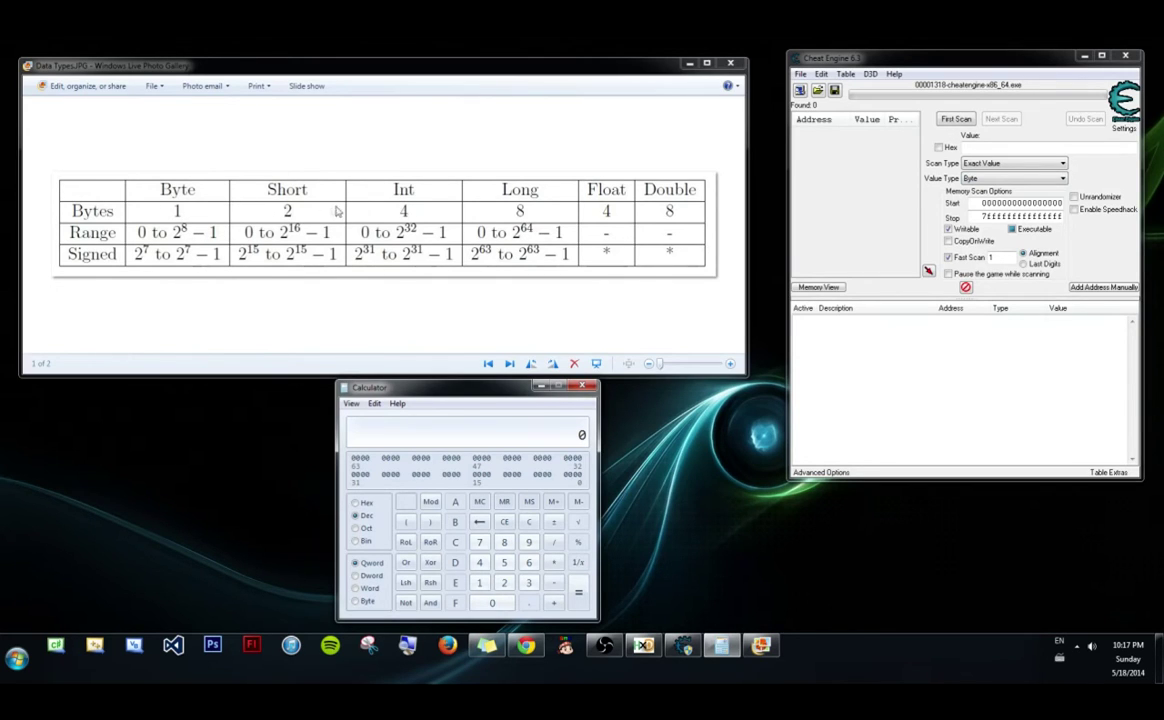
Step: Enter 255 in Calculator, view it as hex FF, return to decimal, then switch to Scientific mode
drag(440, 392, 340, 390)
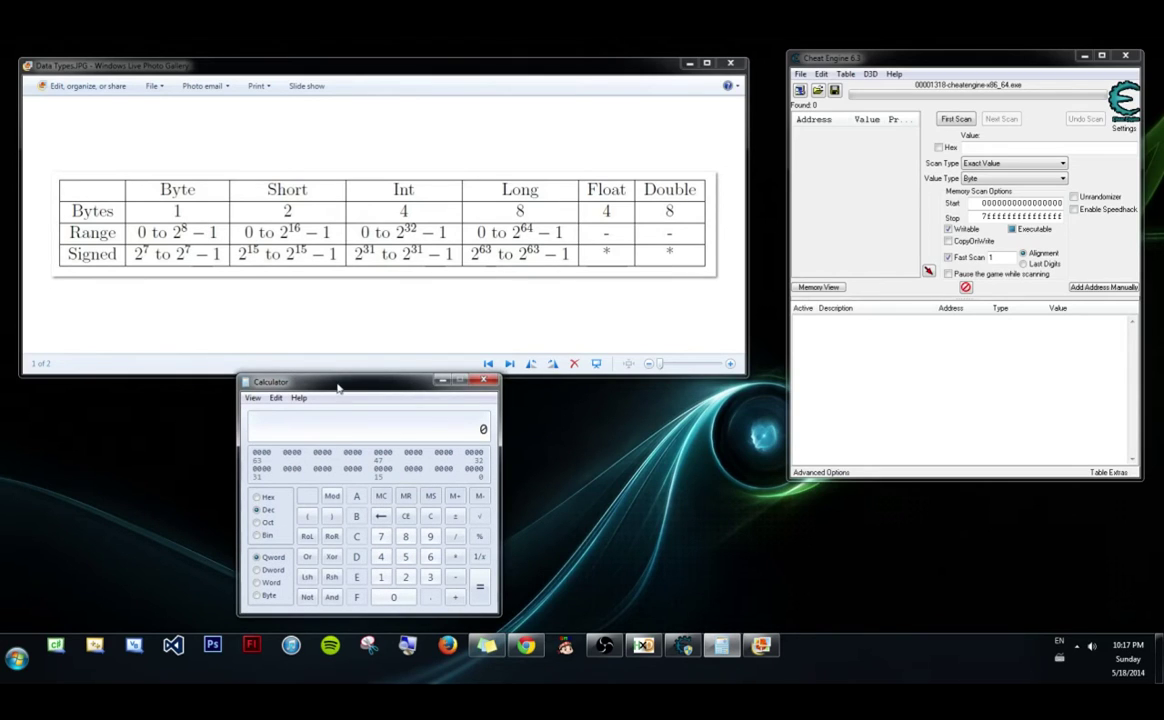
text(255)
key(F5)
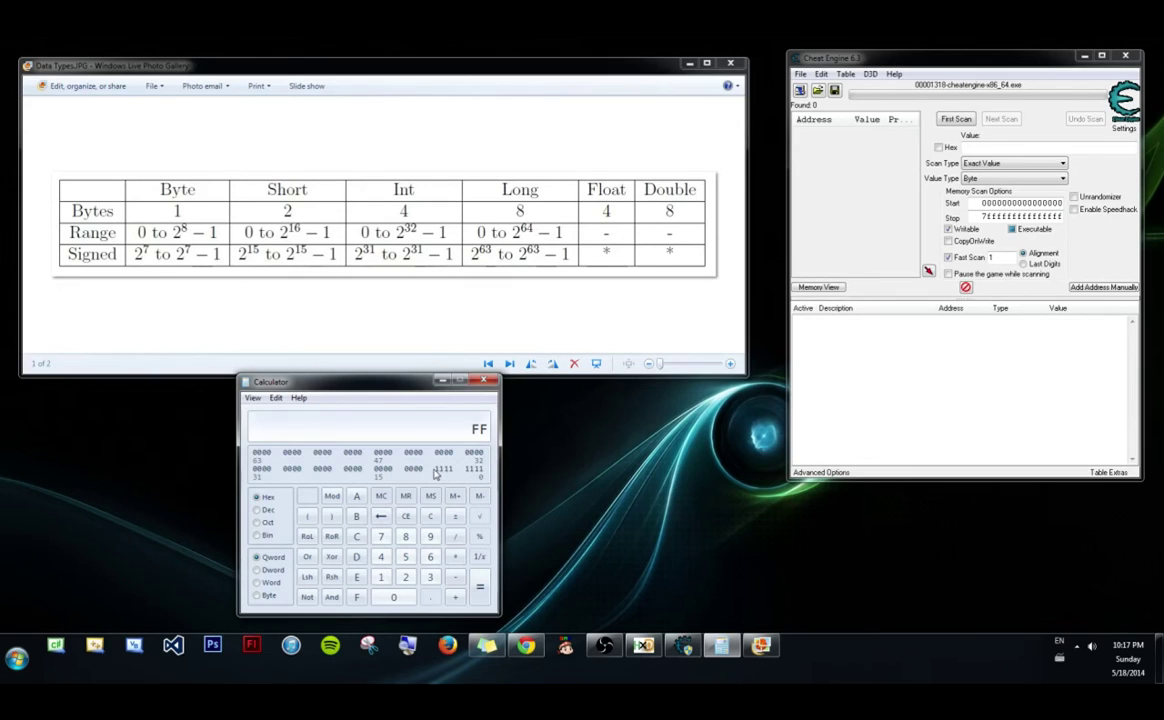
click(257, 510)
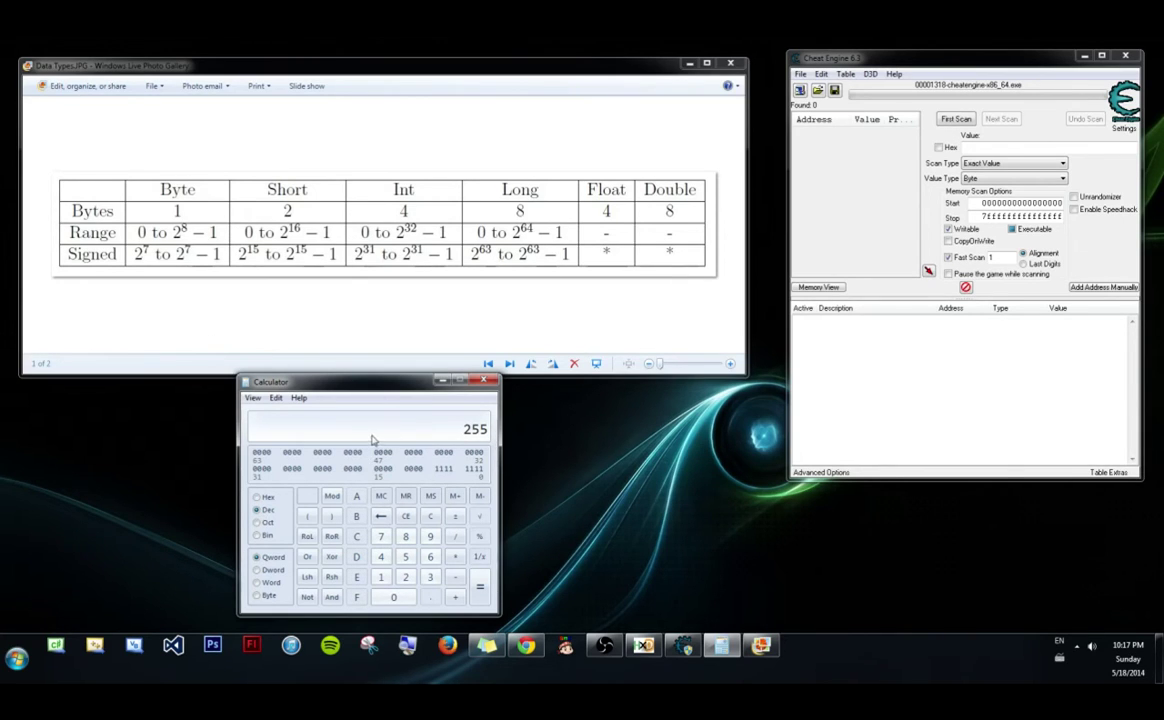
click(253, 398)
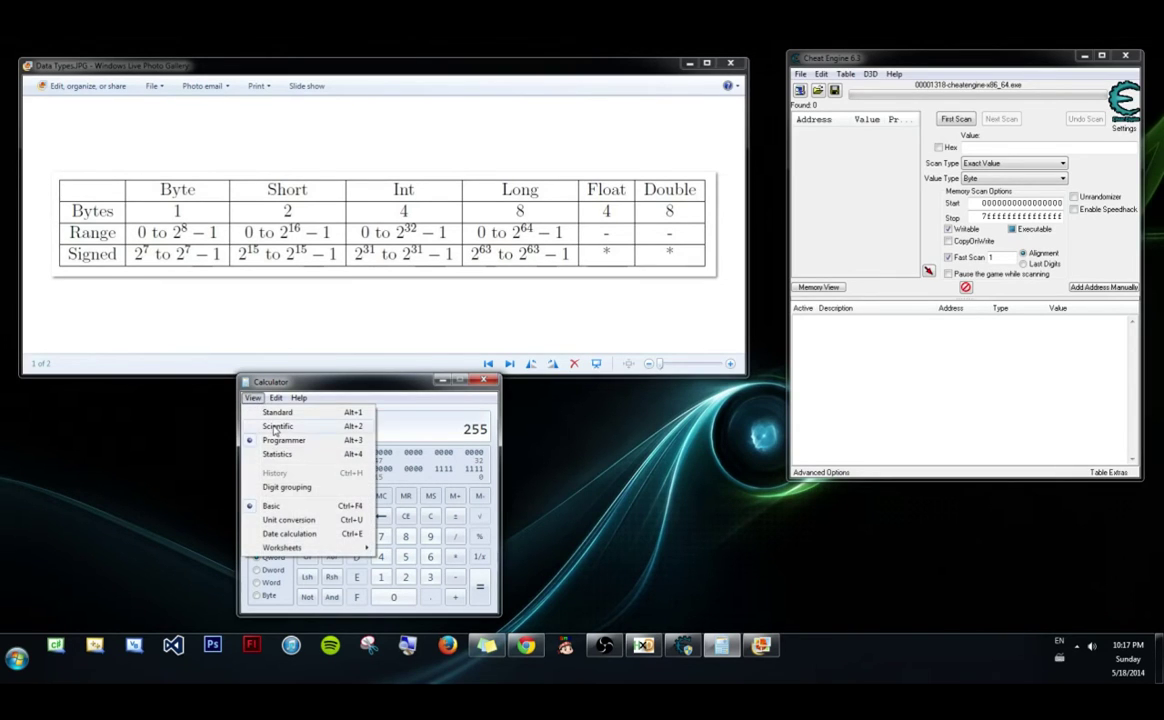
click(276, 428)
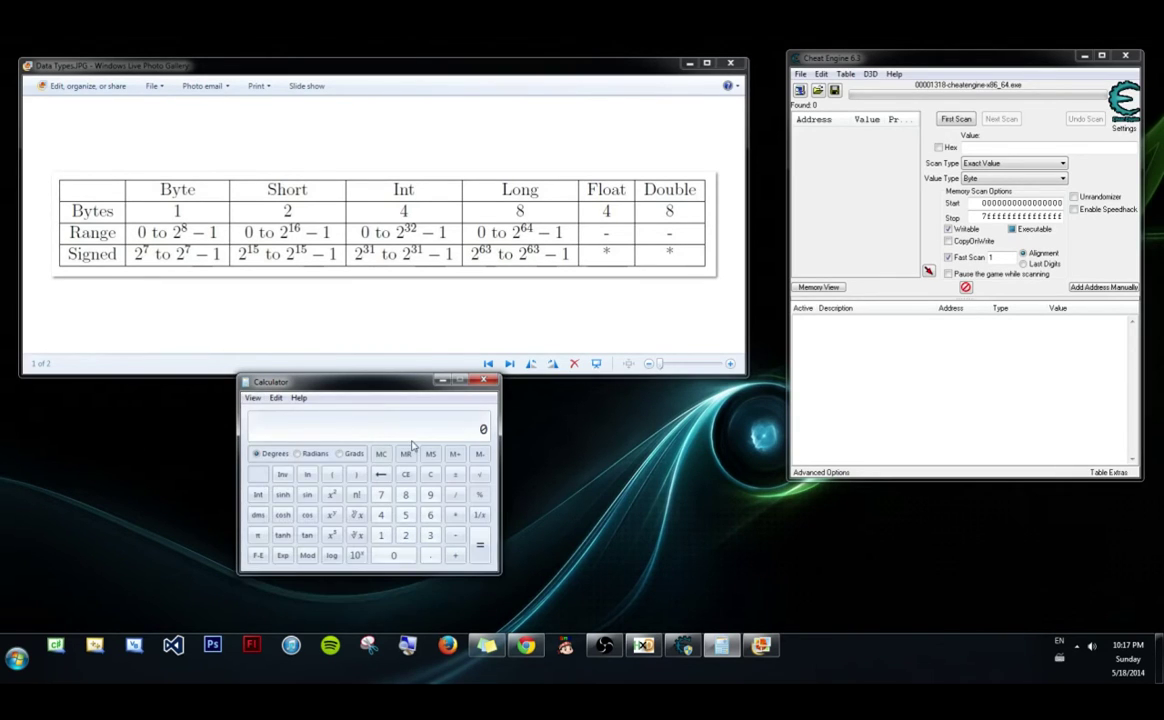
Step: Compute 2^8 − 1 = 255, nudge the Calculator window down, and clear the display
click(333, 516)
text(8)
key(Return)
text(1)
key(Return)
drag(390, 387, 391, 403)
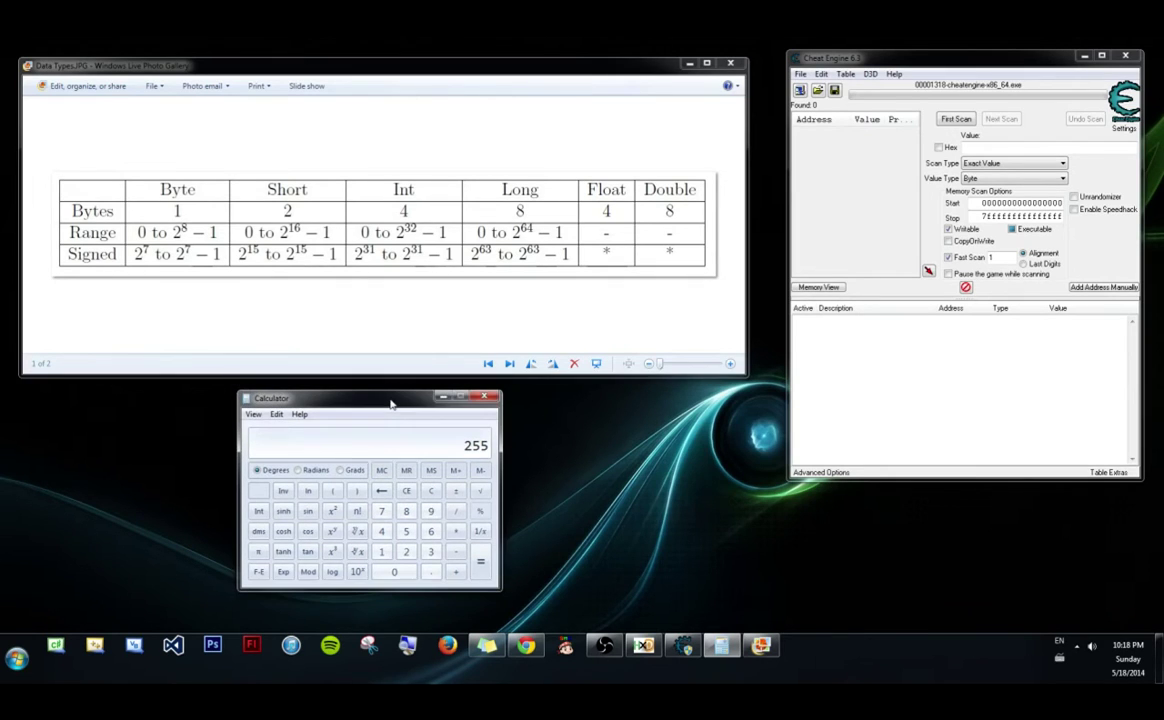
click(436, 492)
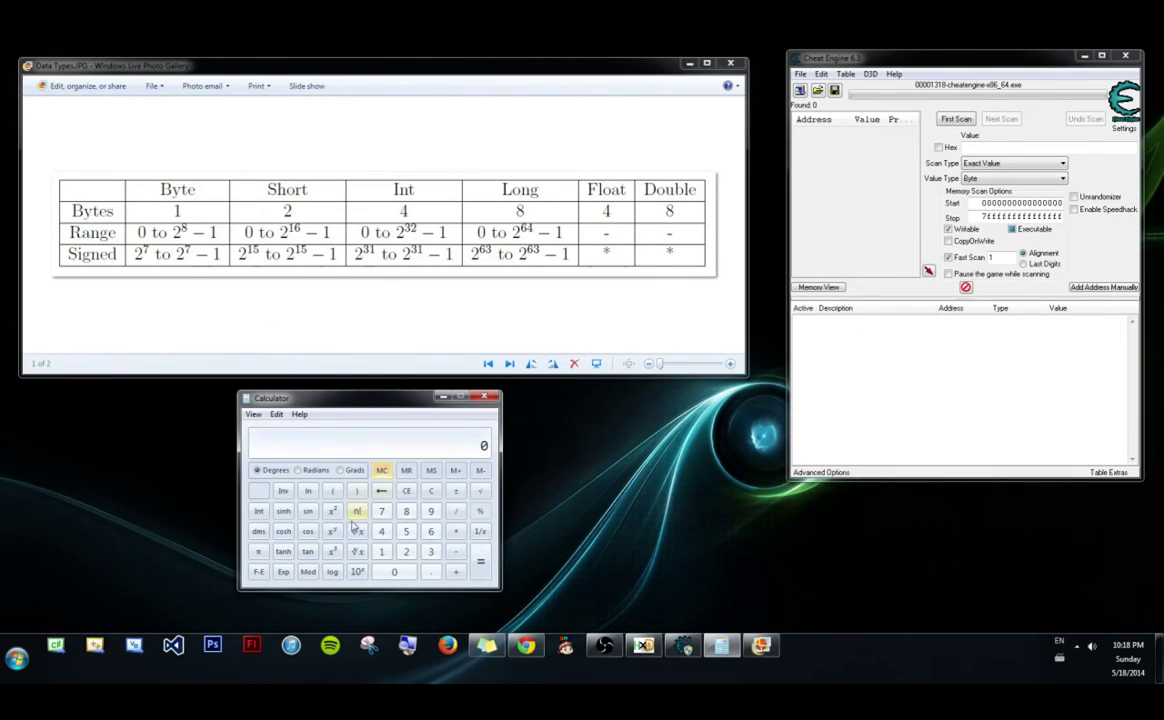
Step: Compute 128 − 1 = 127 in Scientific mode, toggling the sign of 128 twice first
text(128)
click(457, 491)
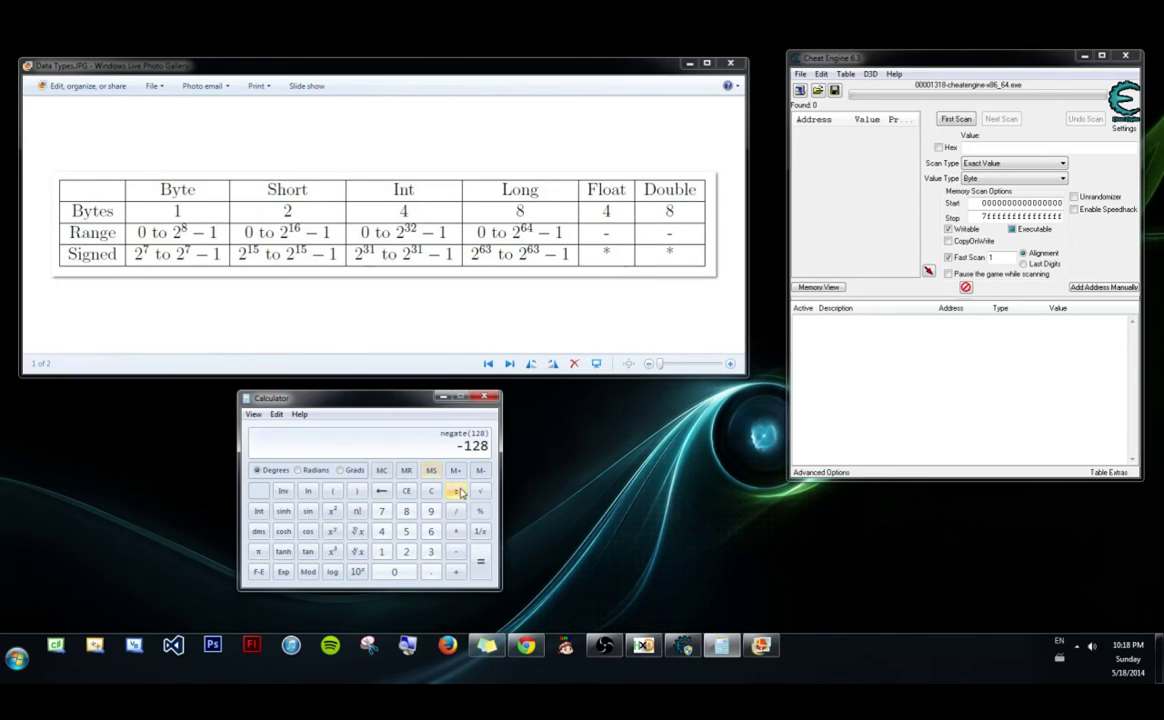
click(457, 491)
text(-1)
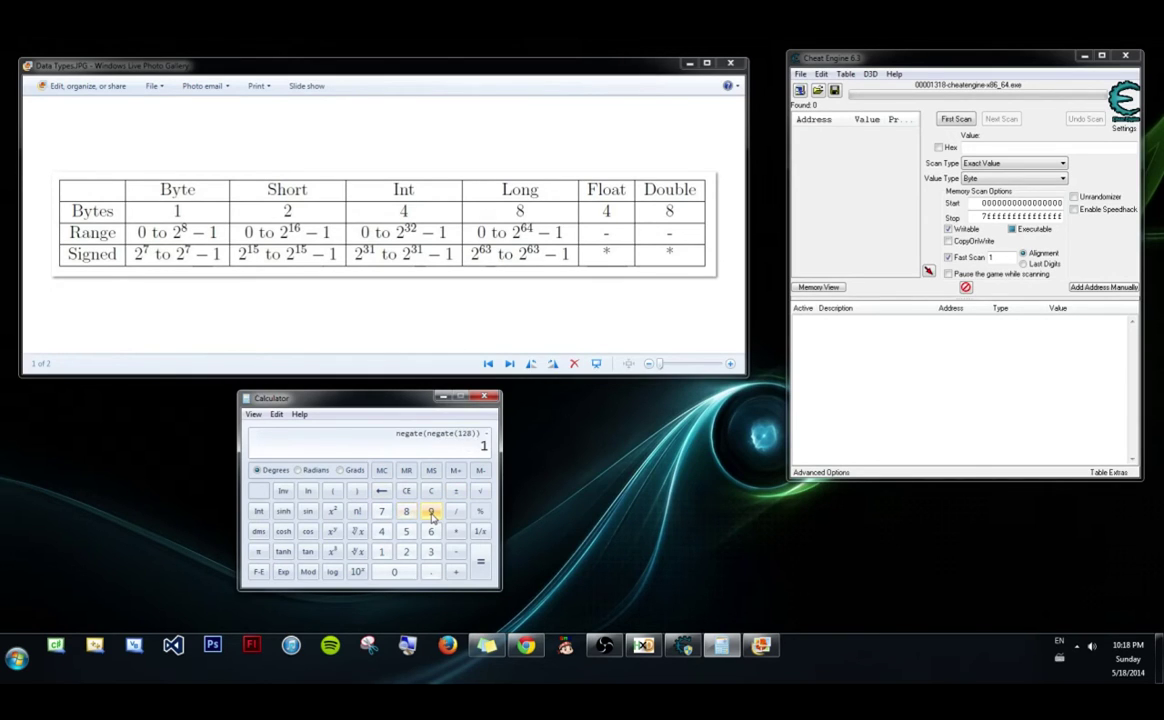
key(Return)
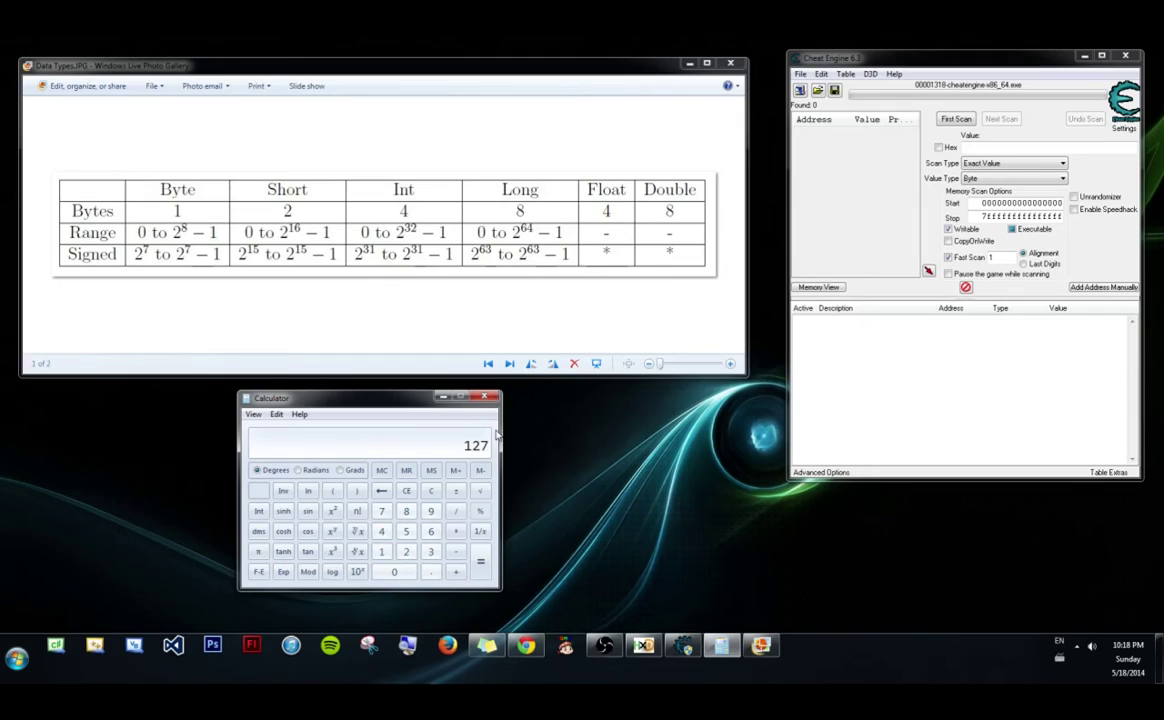
Step: Flip the sign of 127 three times, then return Calculator to Programmer mode
click(455, 489)
click(455, 489)
click(455, 489)
click(455, 489)
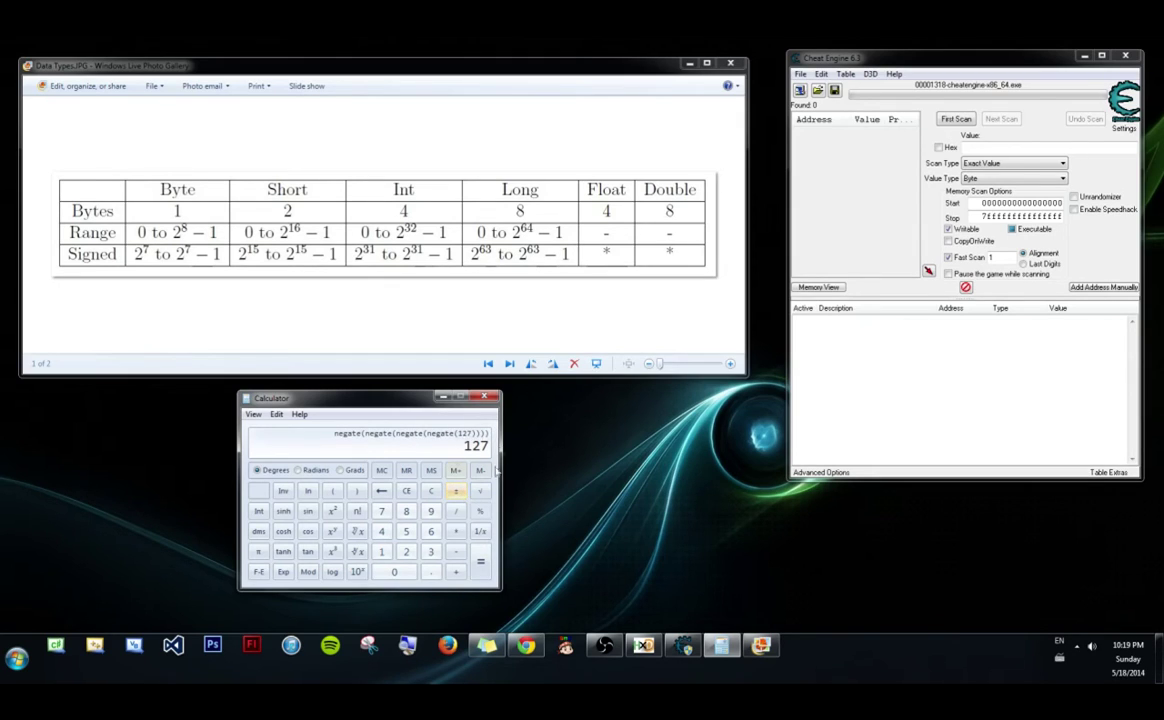
click(254, 413)
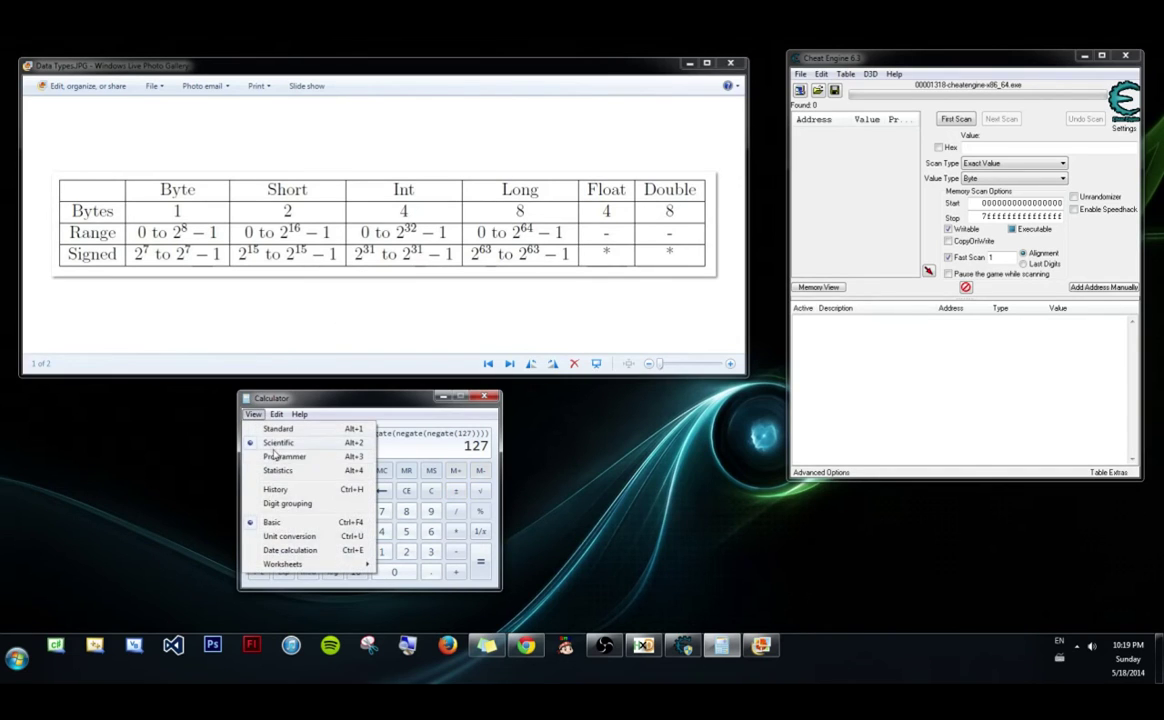
click(280, 456)
Step: Convert hex FFFF to decimal 65535 in Programmer mode
drag(355, 397, 367, 375)
click(265, 491)
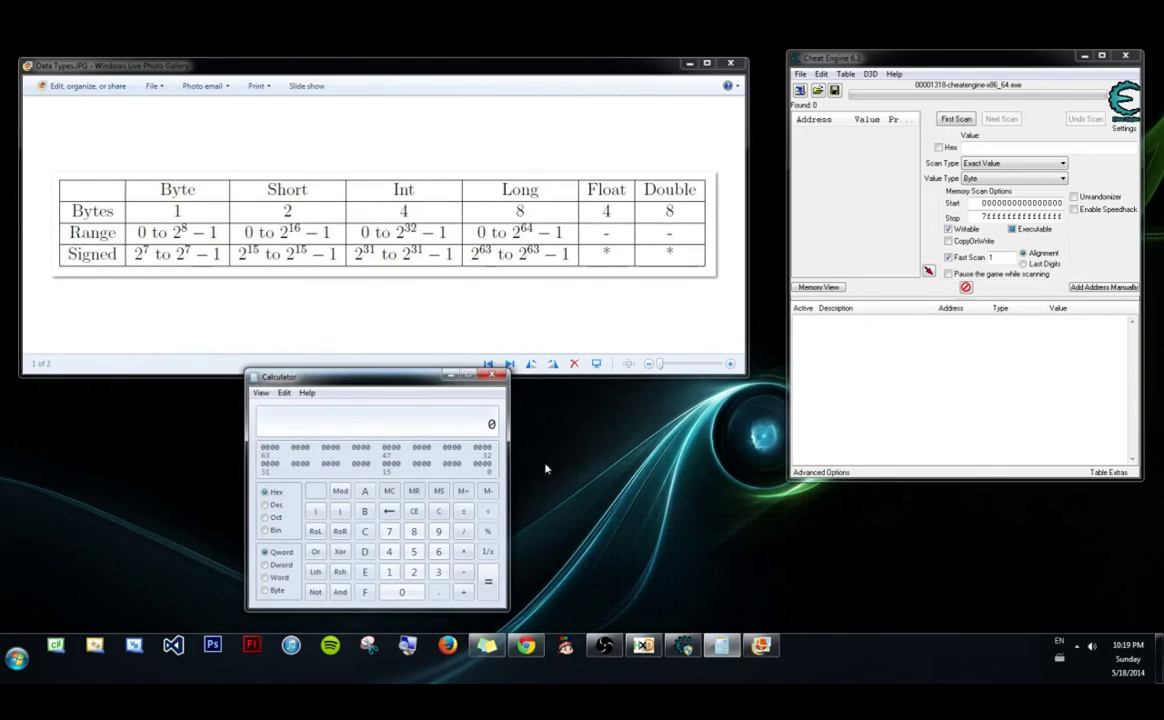
text(ffff)
click(265, 504)
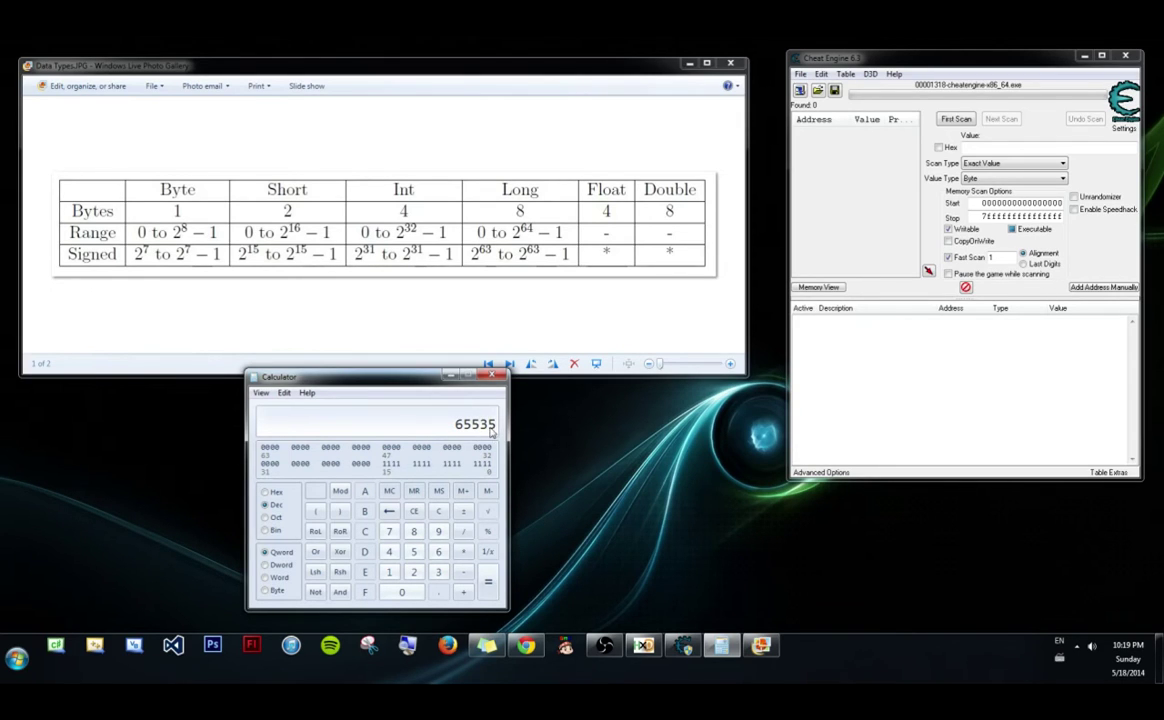
Step: In Scientific mode, compute 2^16 = 65536 and halve it to 32768
click(260, 392)
click(291, 422)
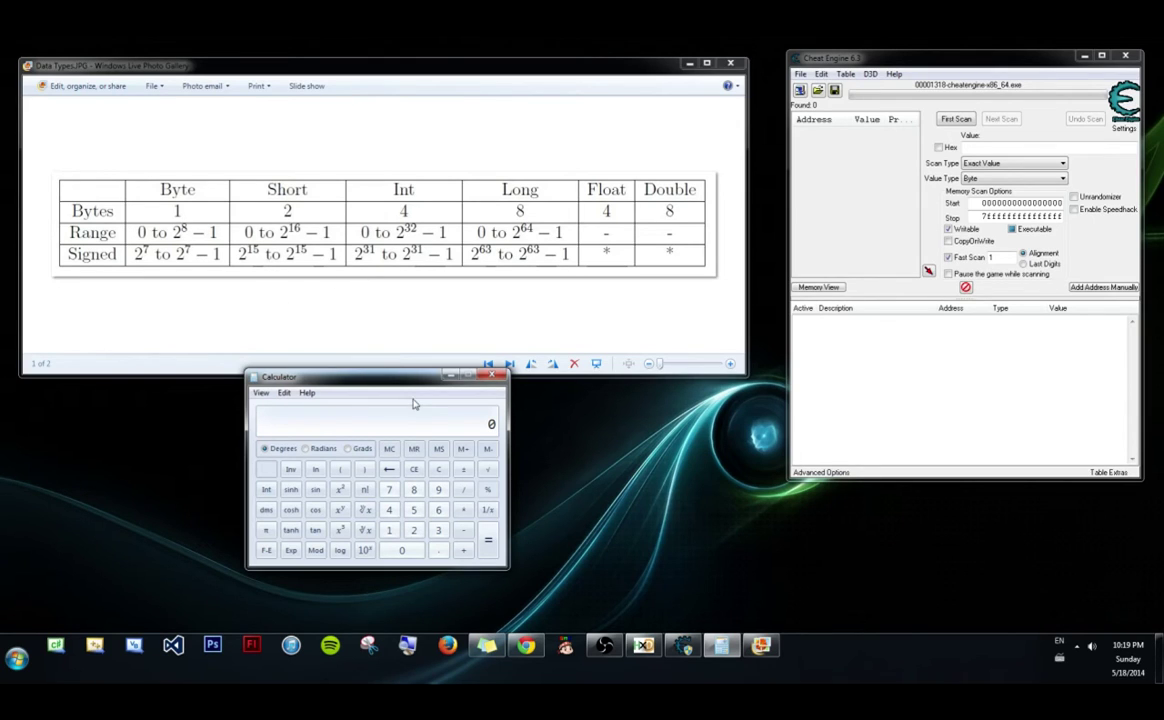
key(2)
key(Return)
key(2)
key(Return)
click(260, 392)
click(290, 439)
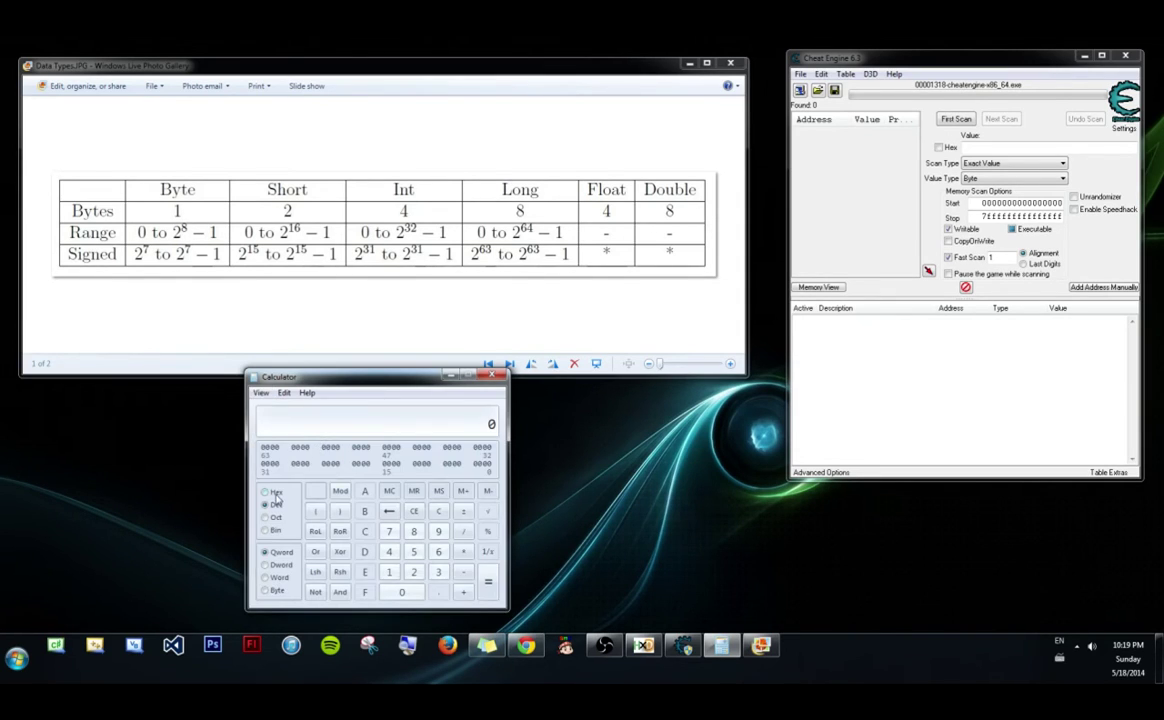
key(F5)
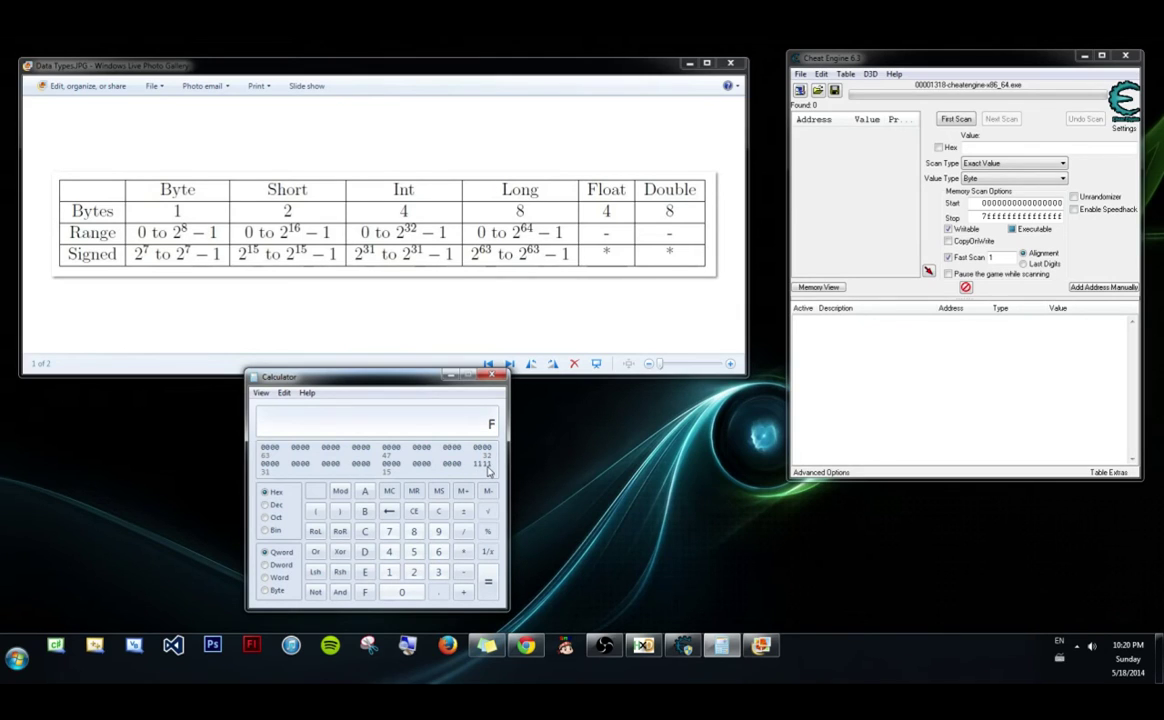
text(FFFFFFFF)
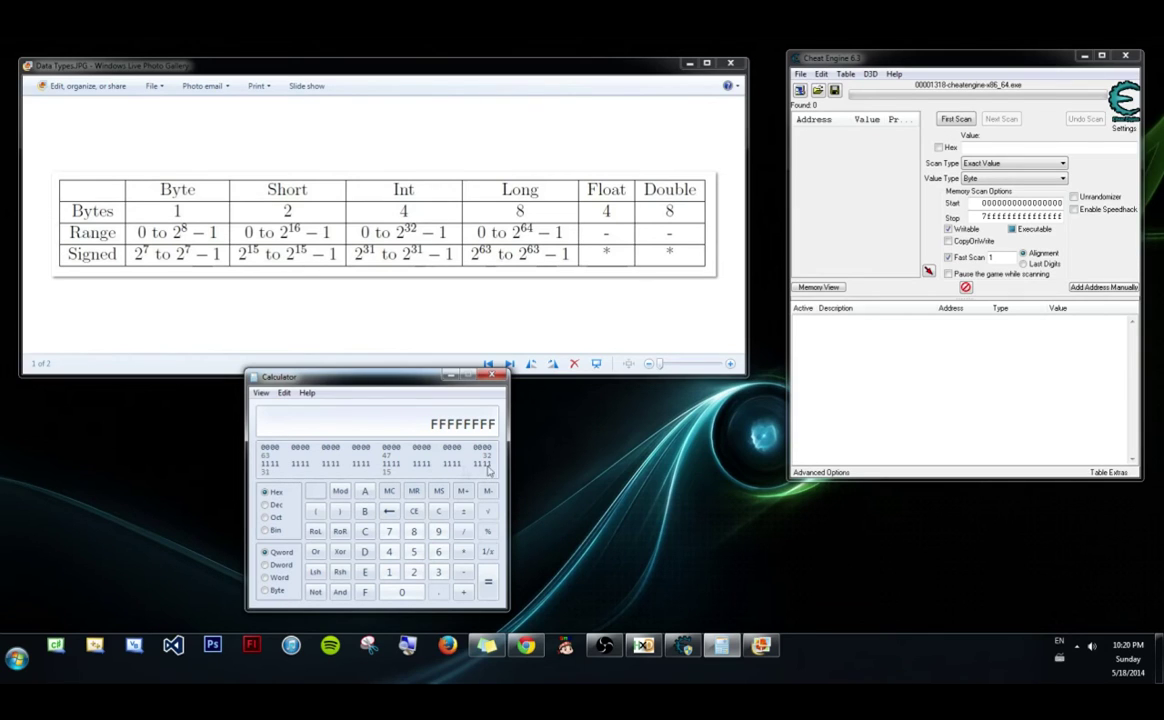
click(265, 504)
click(260, 393)
click(280, 421)
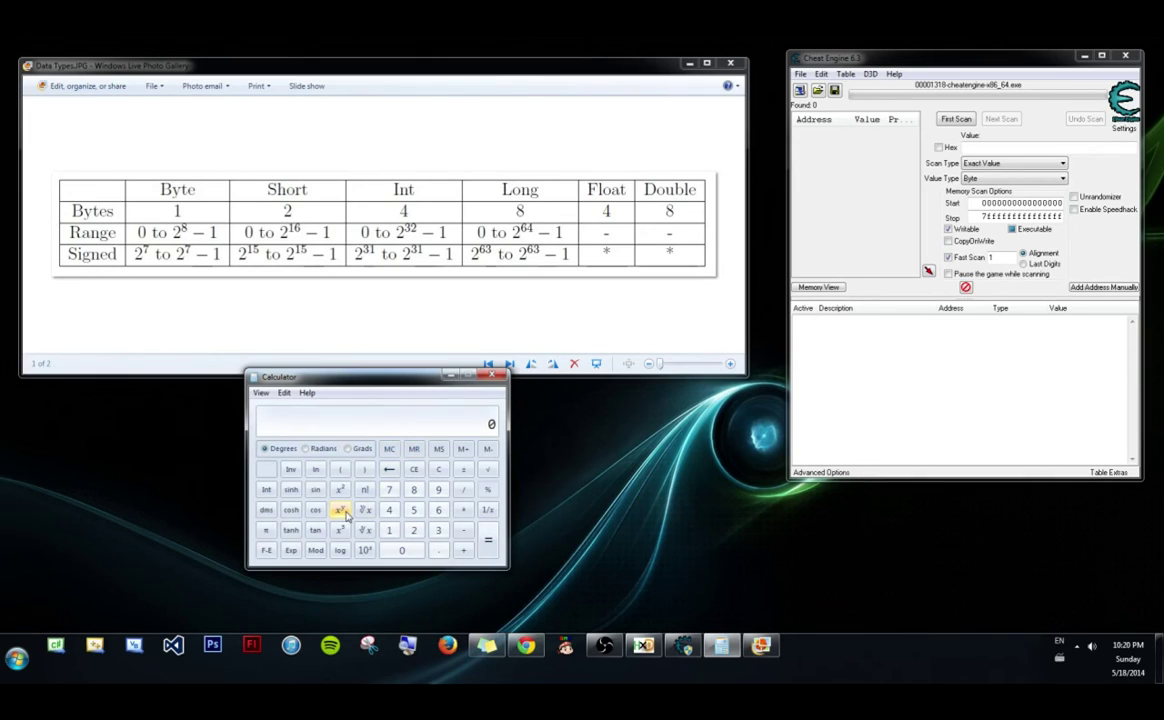
text(2)
key(Return)
text(2y31)
key(Return)
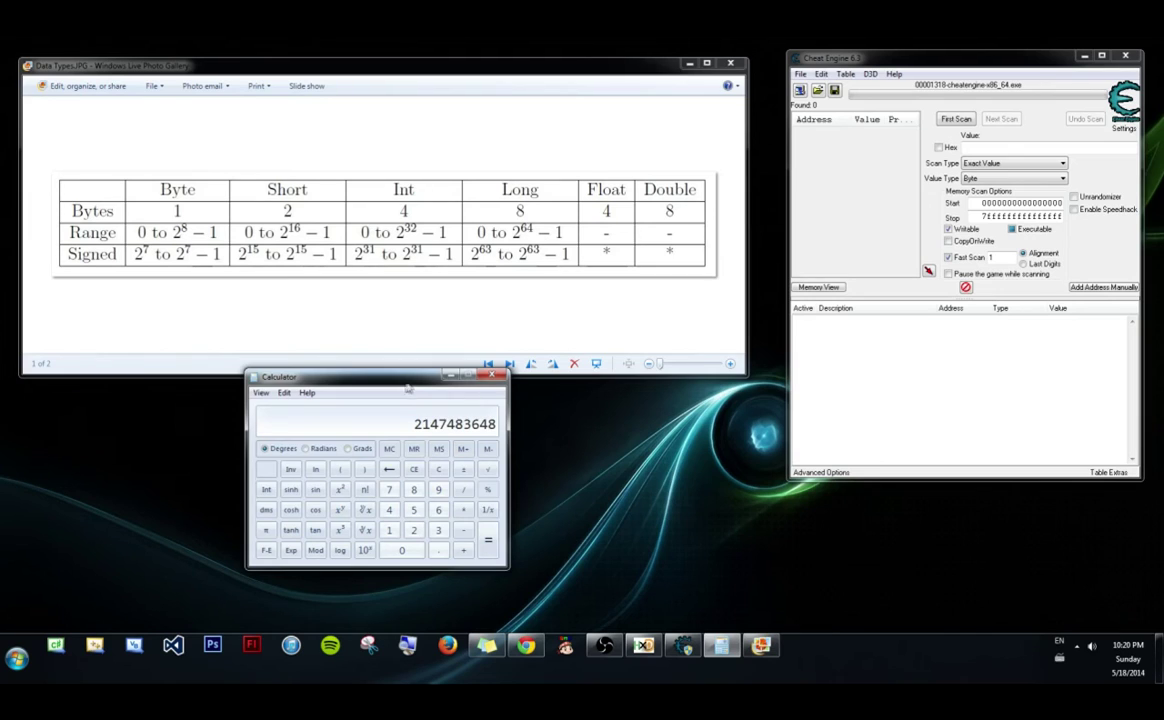
drag(420, 377, 441, 398)
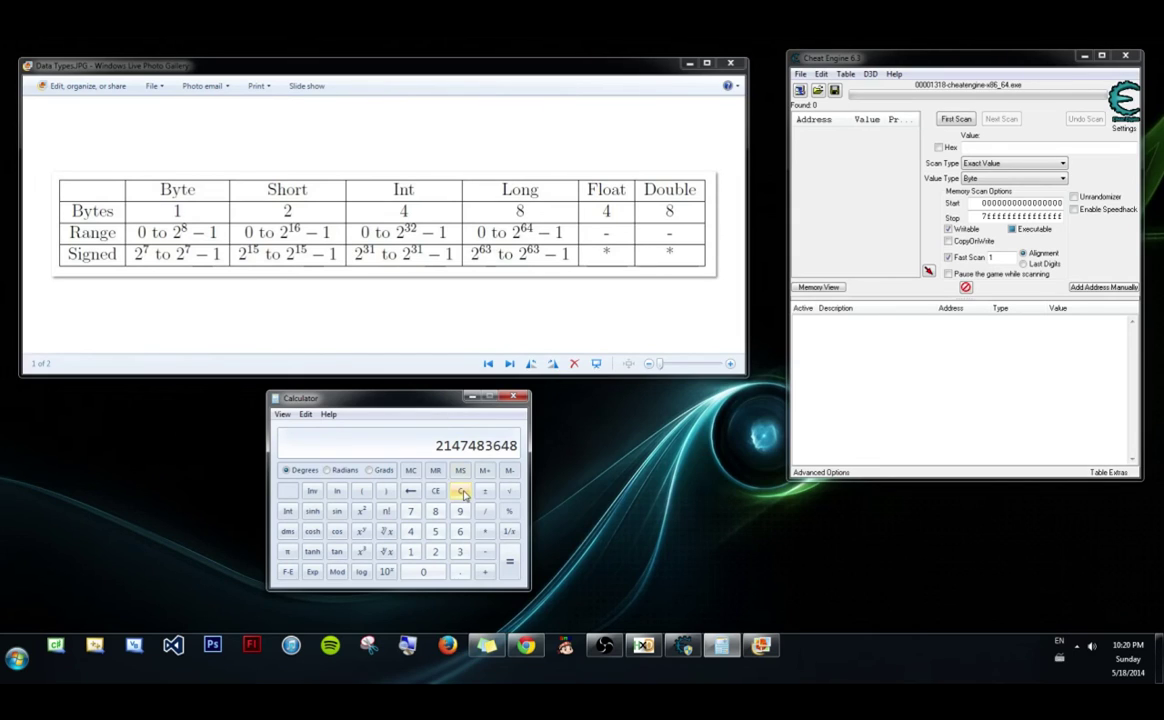
key(ctrl+r)
click(458, 491)
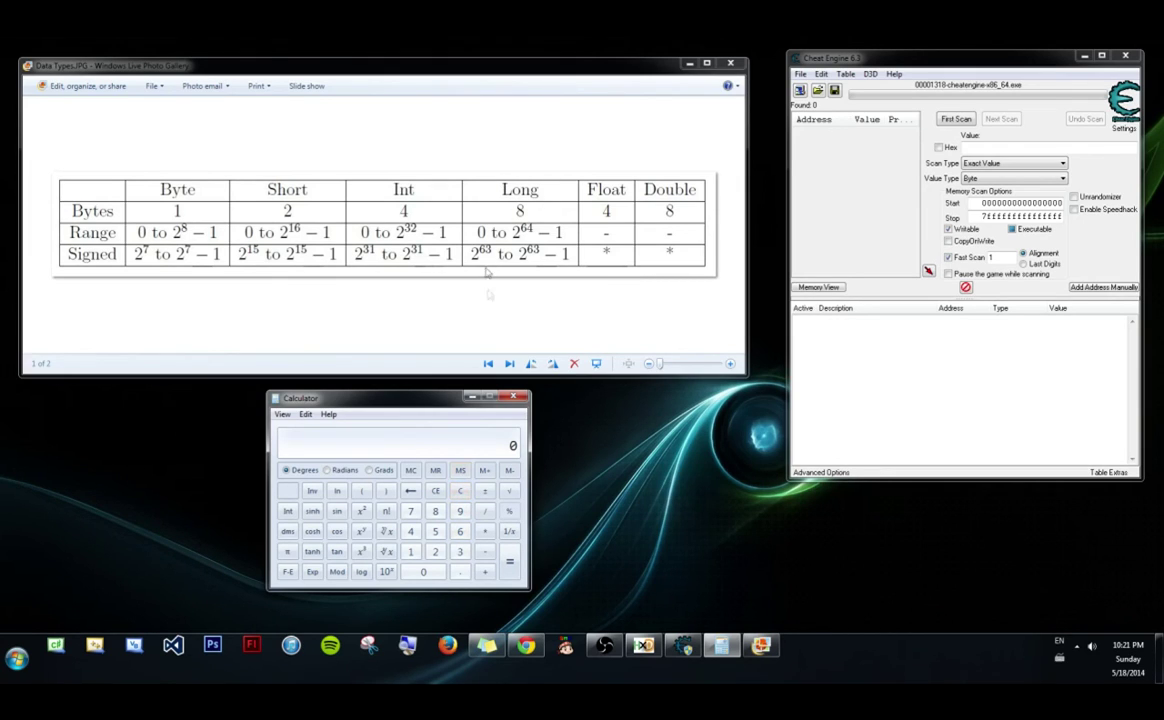
text(2 ^ )
text(64)
key(Return)
text(/2)
key(Return)
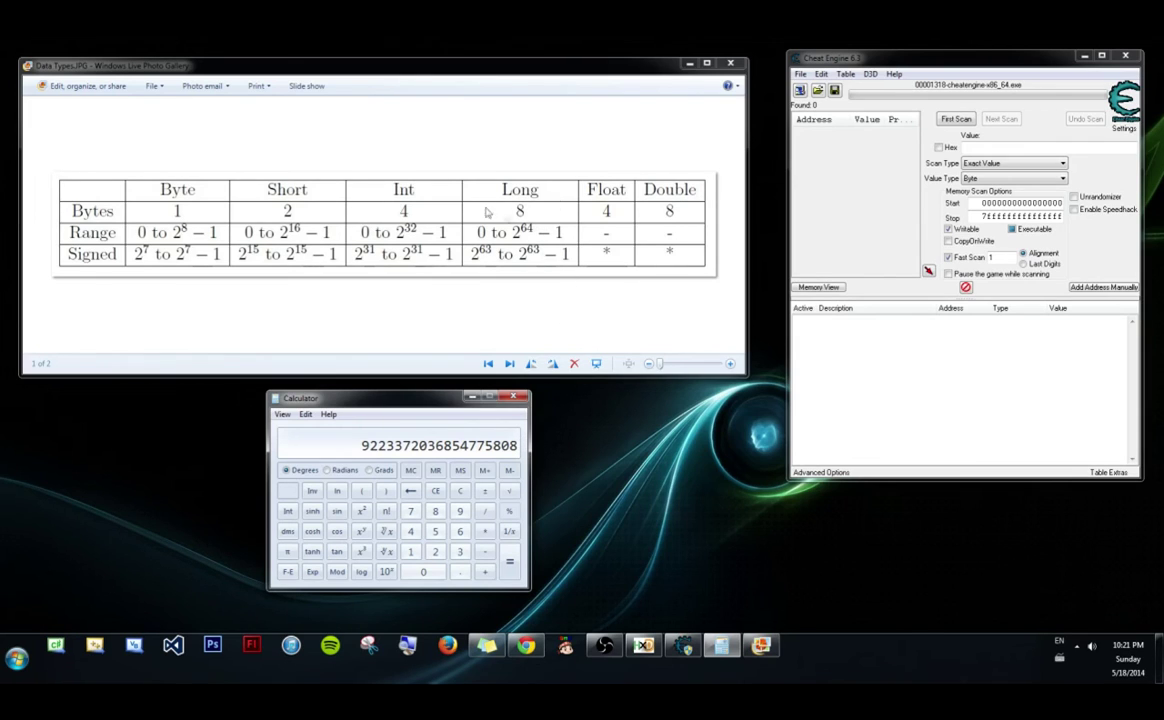
click(461, 491)
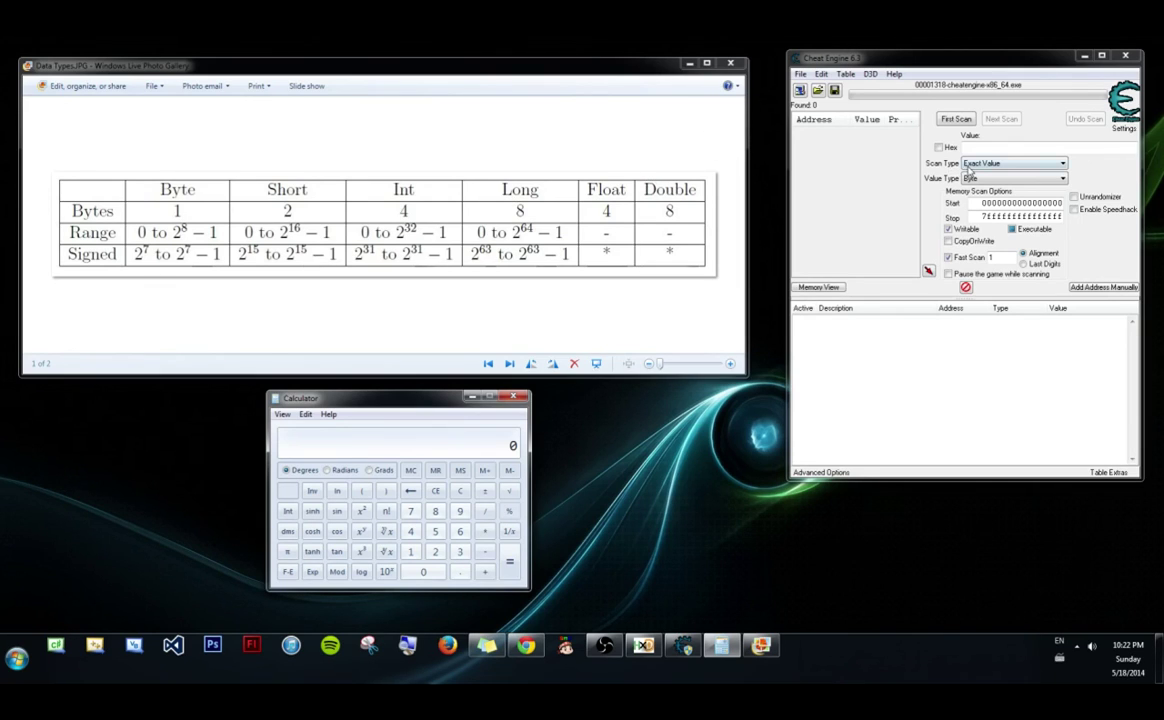
Step: Change Cheat Engine's scan value type from 4 Bytes to Float, leaving Truncated rounding selected
click(969, 179)
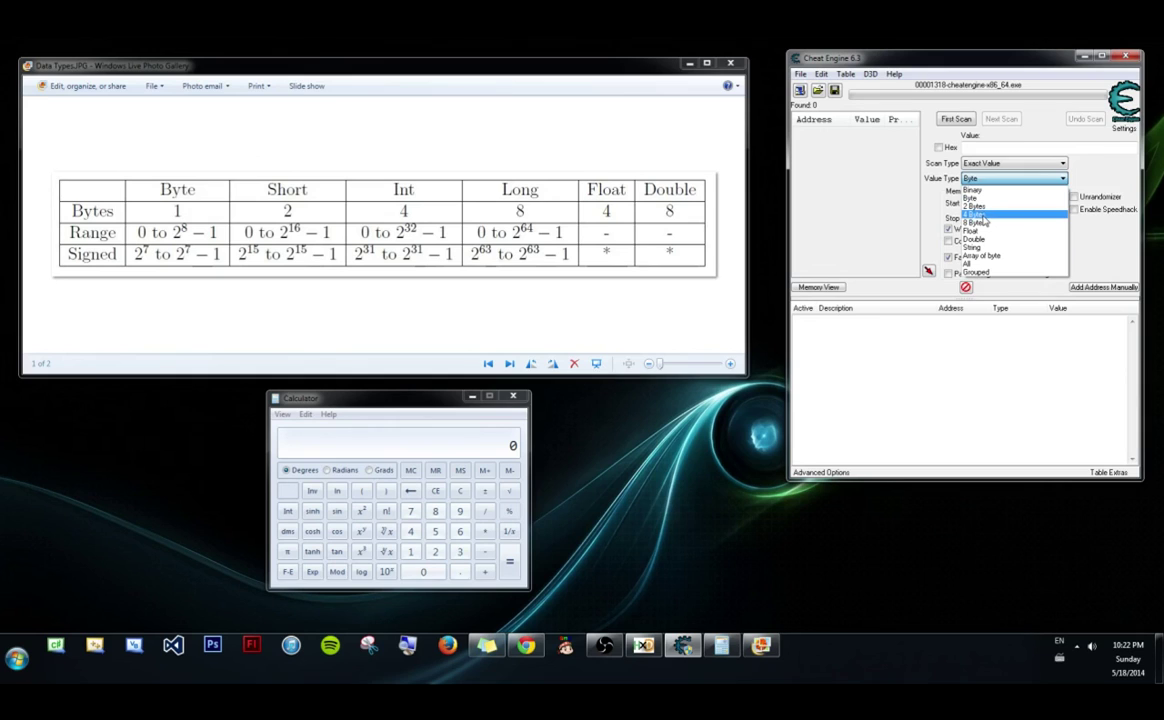
click(985, 221)
click(995, 180)
click(975, 230)
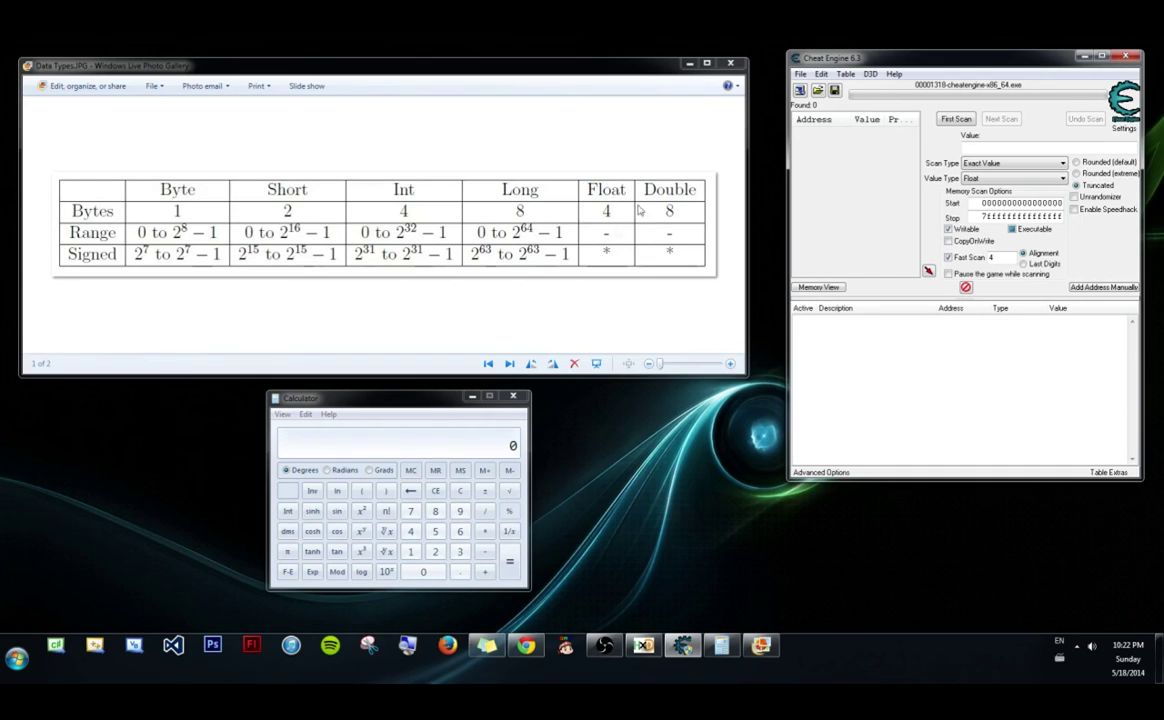
click(989, 179)
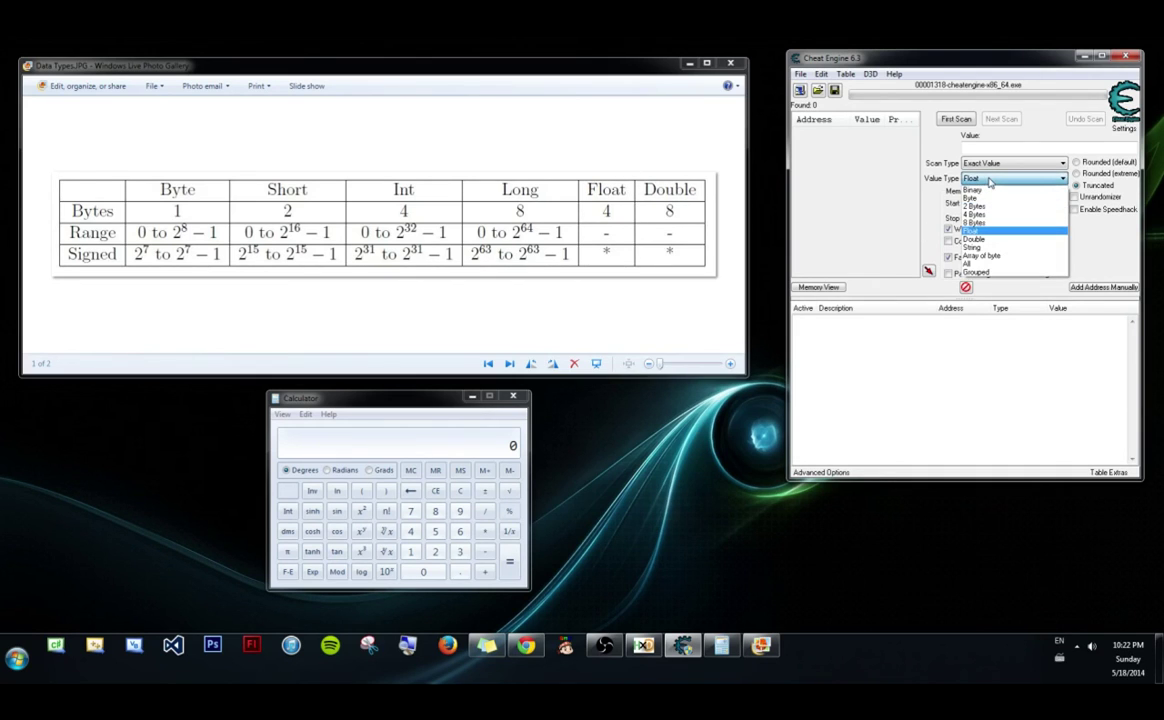
click(989, 179)
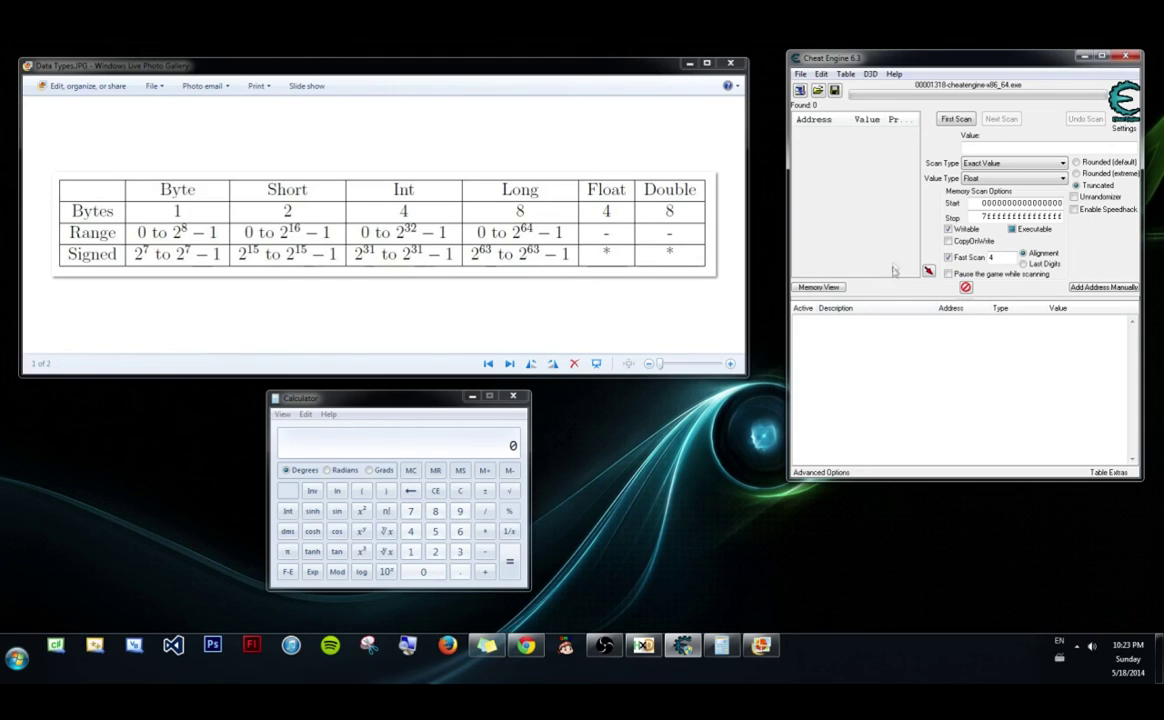
click(1010, 162)
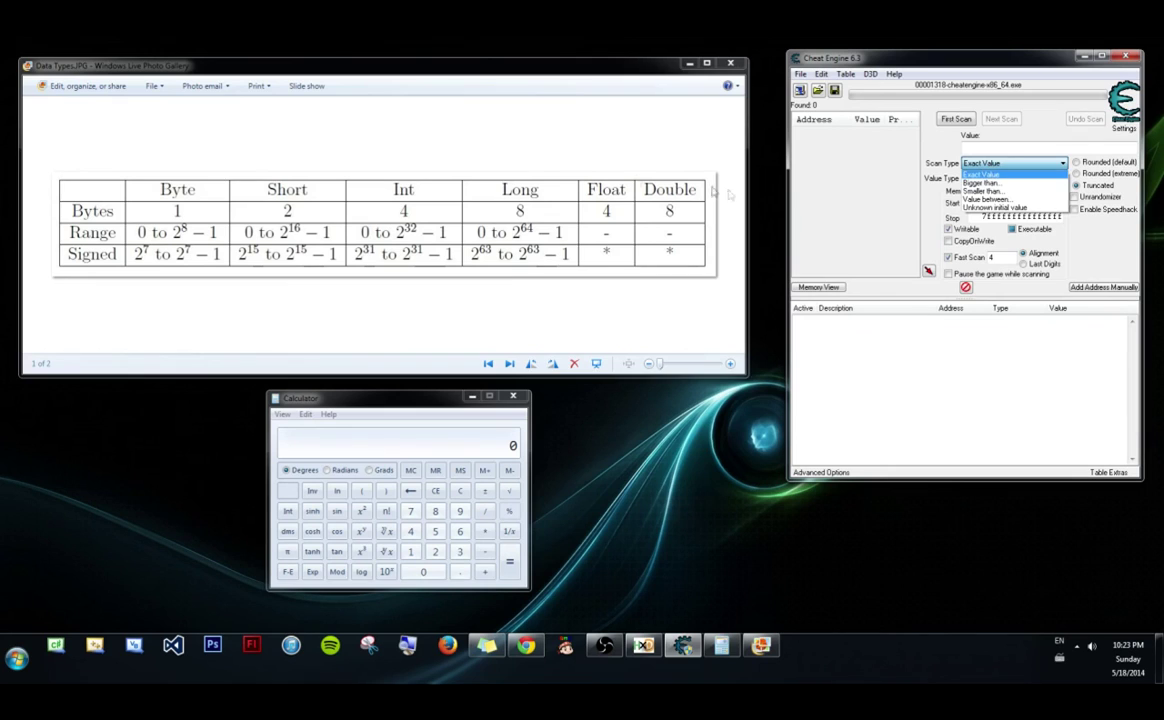
click(982, 174)
click(992, 178)
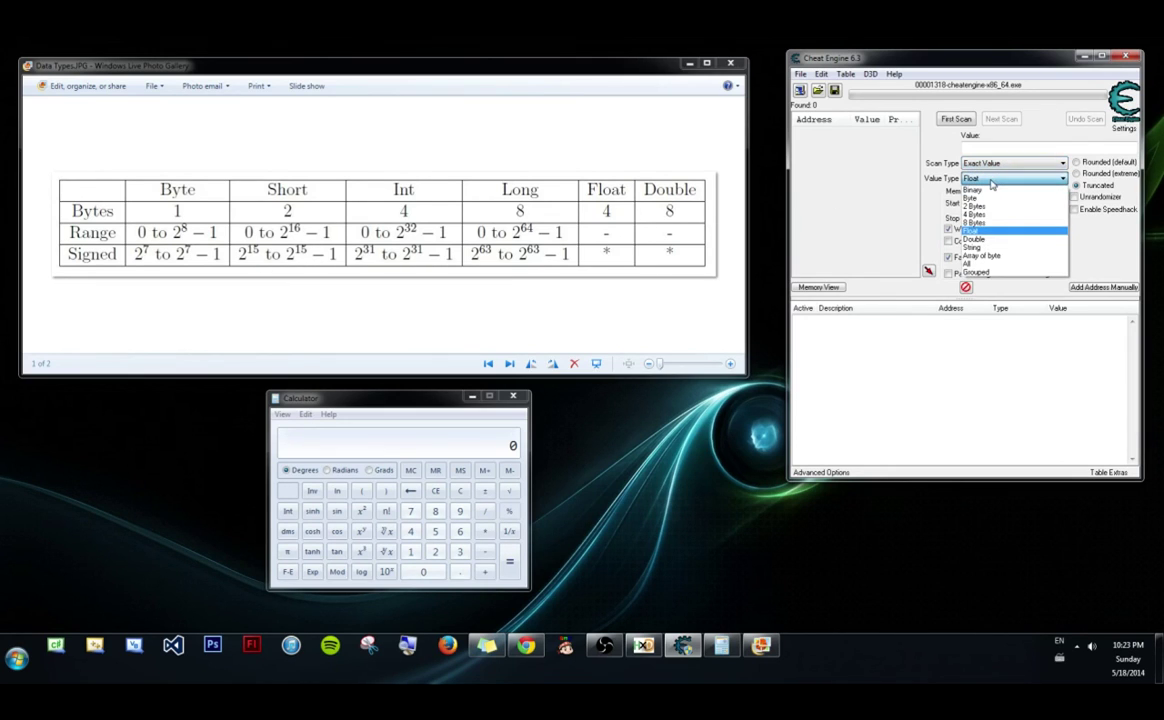
click(991, 181)
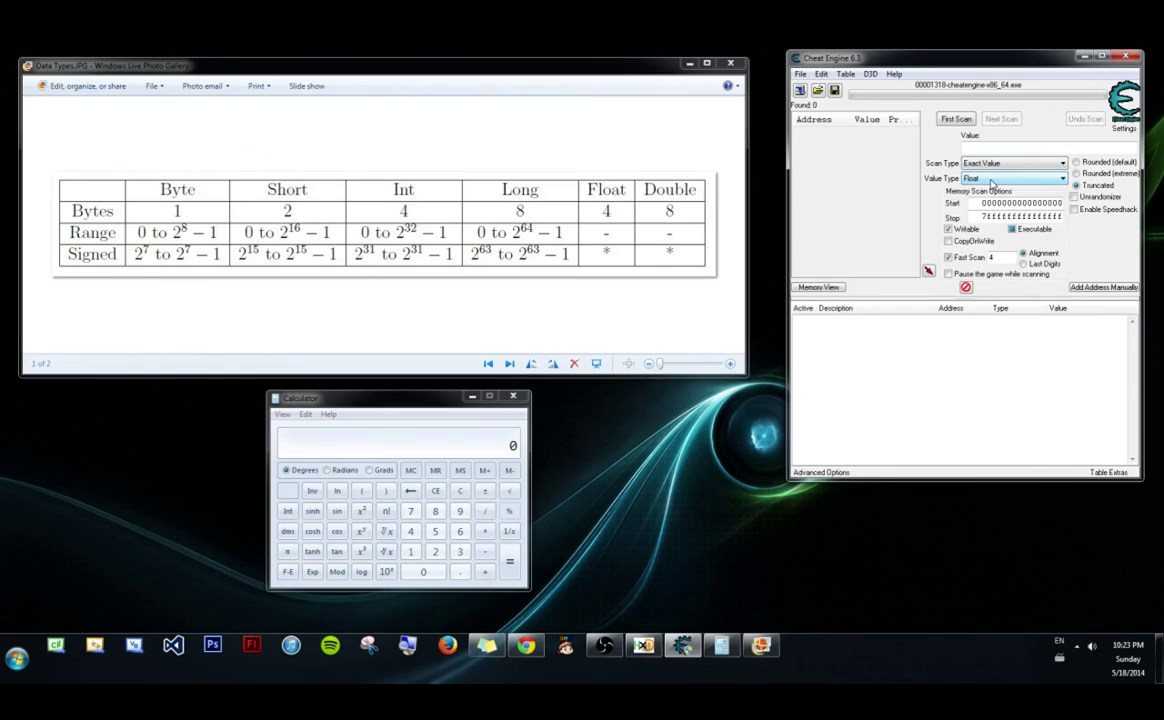